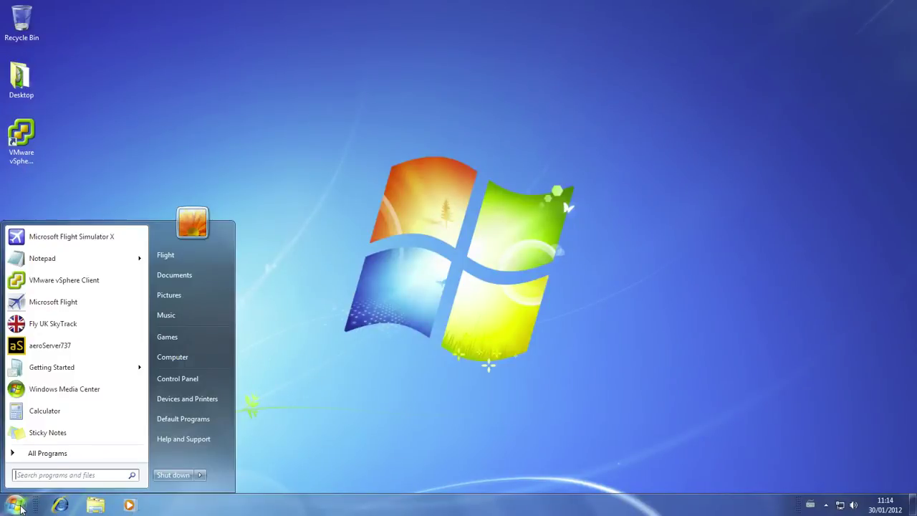
Open Mail from Control Panel and go to the E-mail Accounts list, which shows one POP/SMTP account.
click(188, 378)
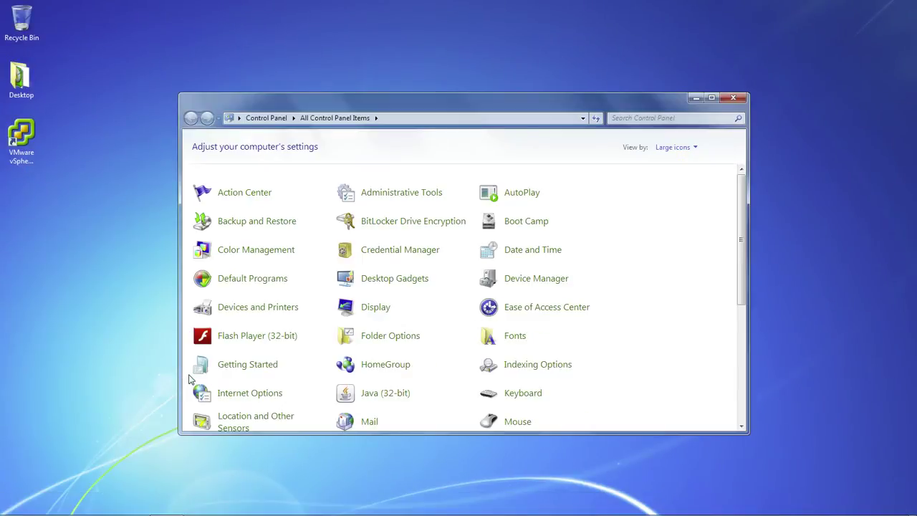
scroll(350, 375, down, 2)
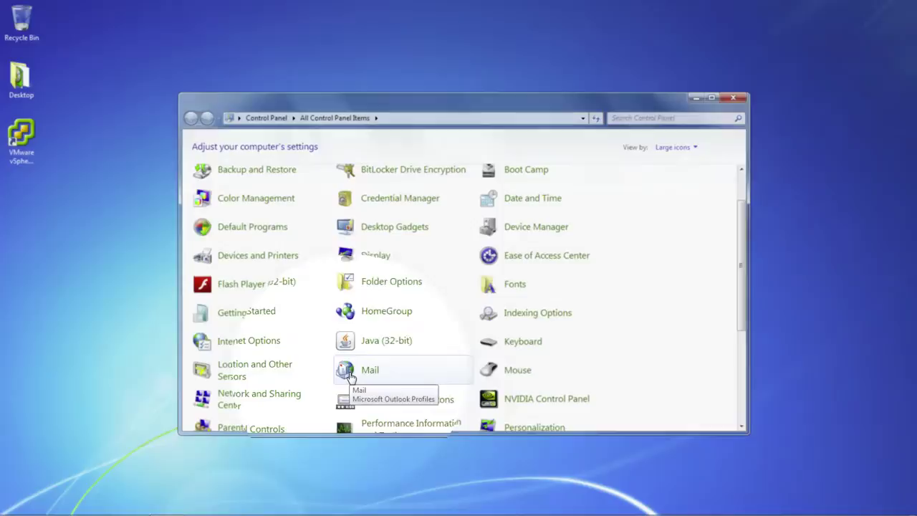
click(350, 375)
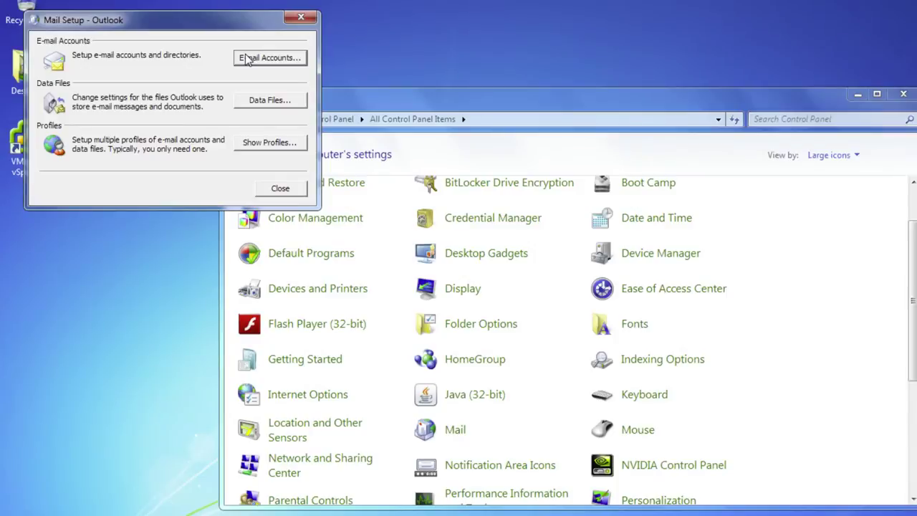
click(246, 58)
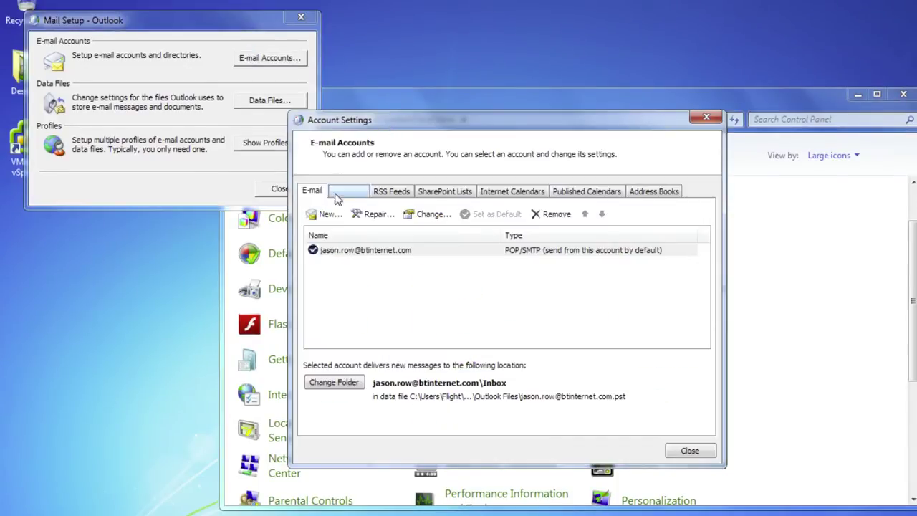
Start a new manually configured Microsoft Exchange account and reach the Exchange Server Settings page.
click(323, 214)
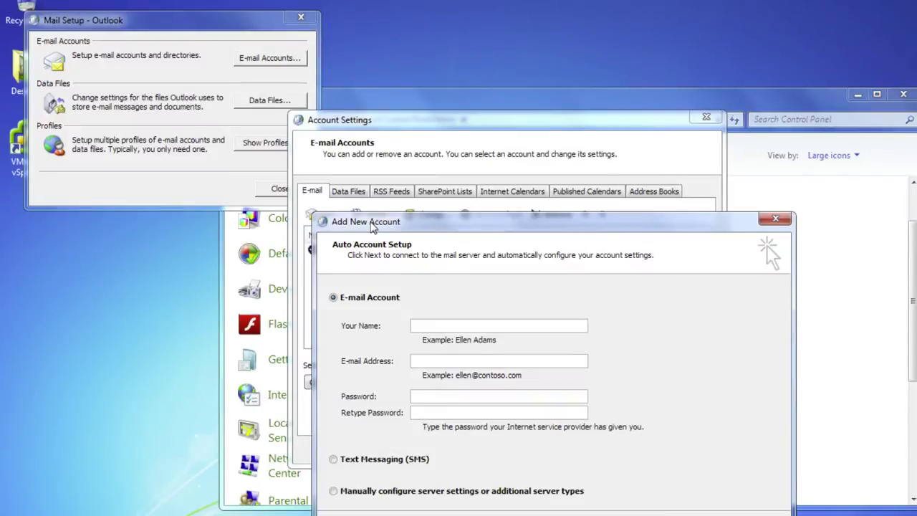
drag(367, 222, 349, 167)
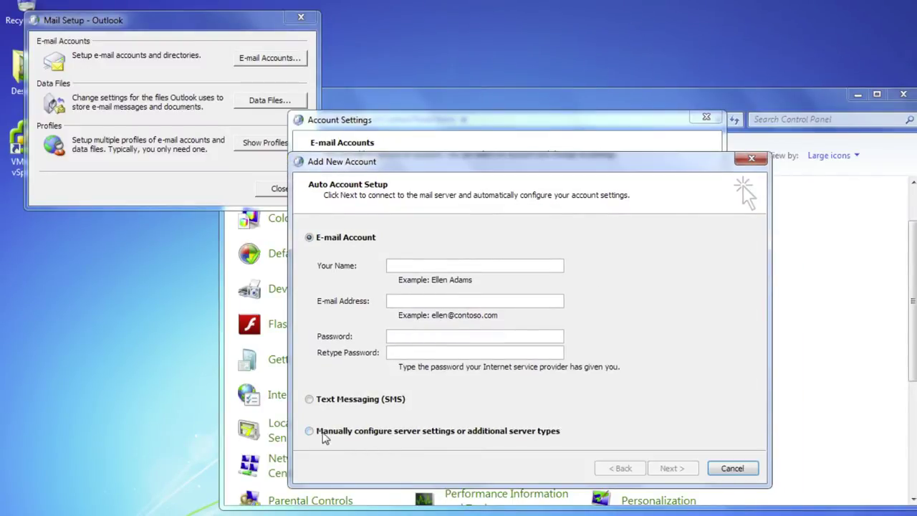
click(309, 431)
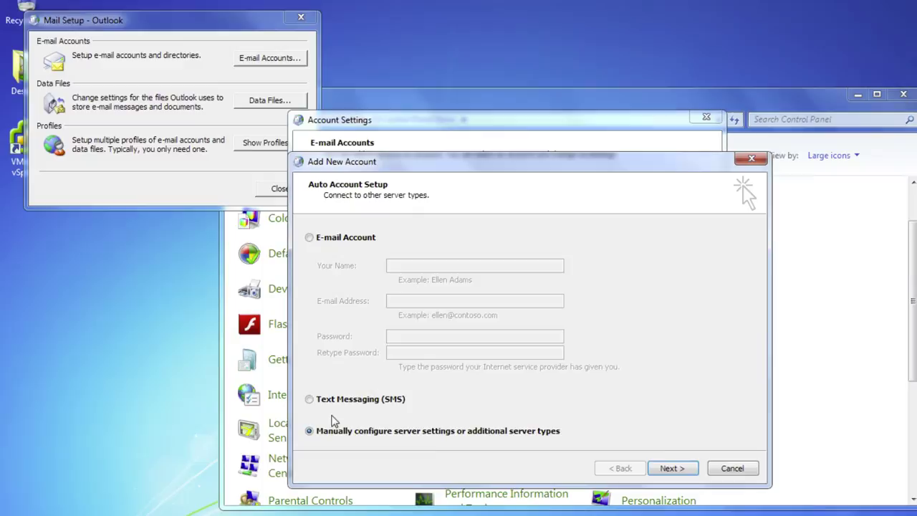
click(672, 470)
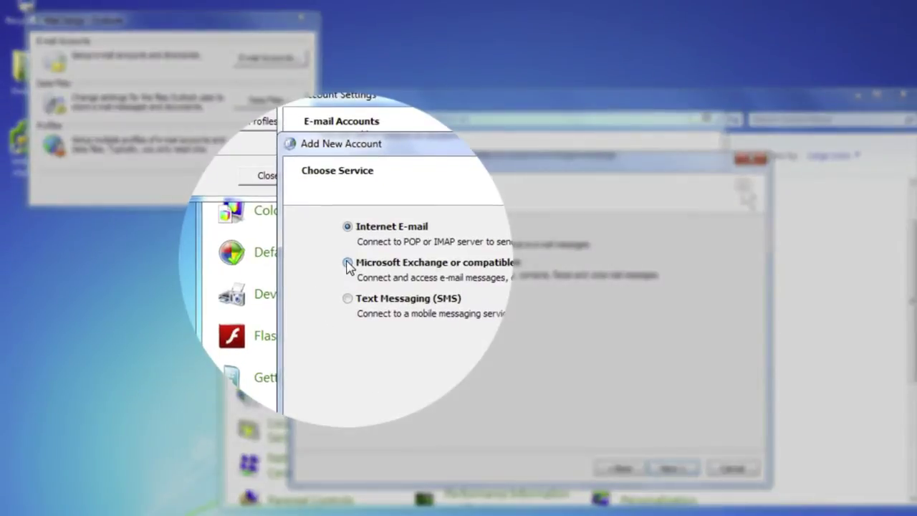
click(348, 263)
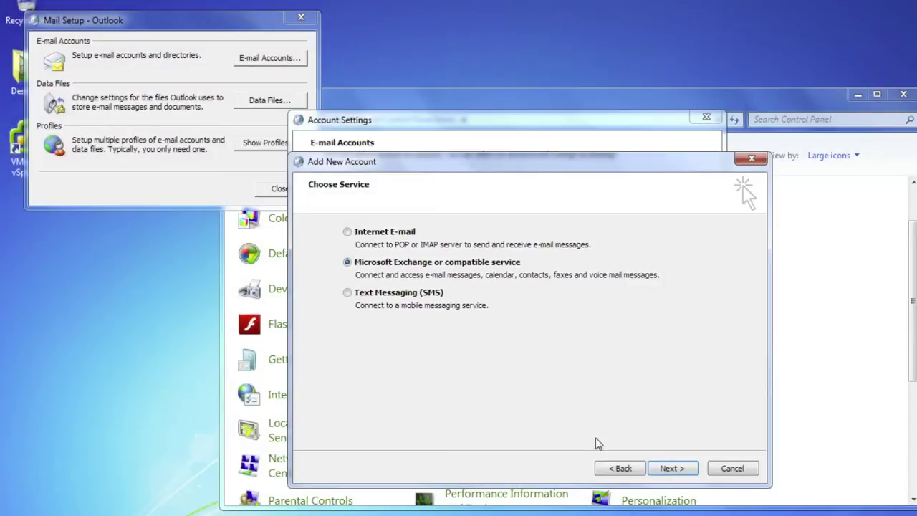
click(672, 469)
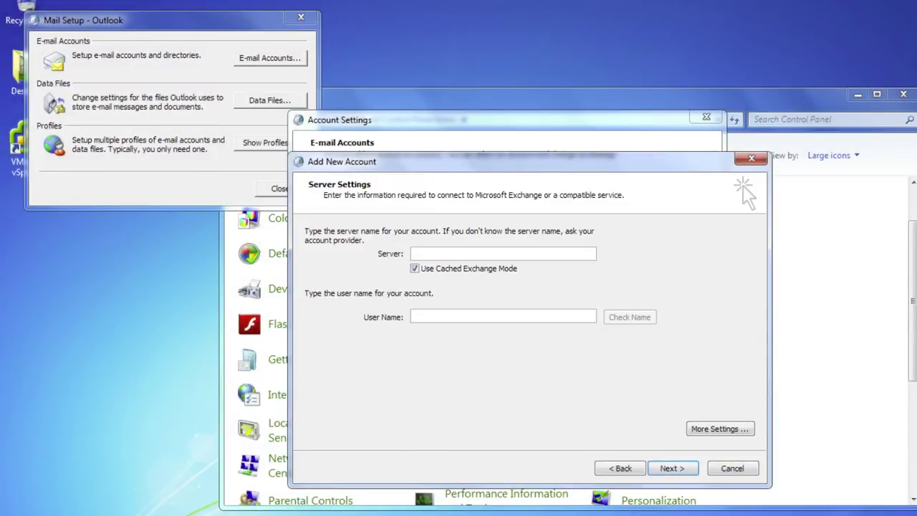
Enter ops03.ops.infinitelyvirtual.com as the Exchange server and type the account's user name.
text(ops)
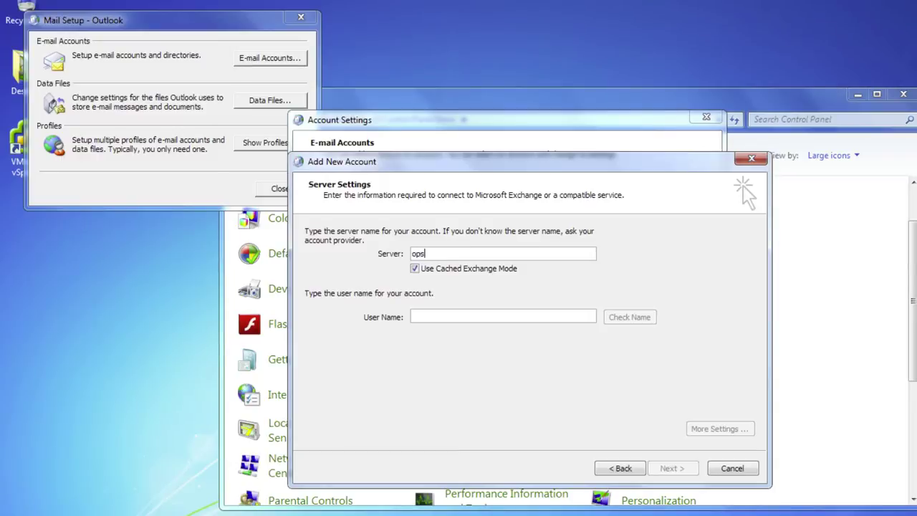
text(03.ops.infinitelyvirtual.com)
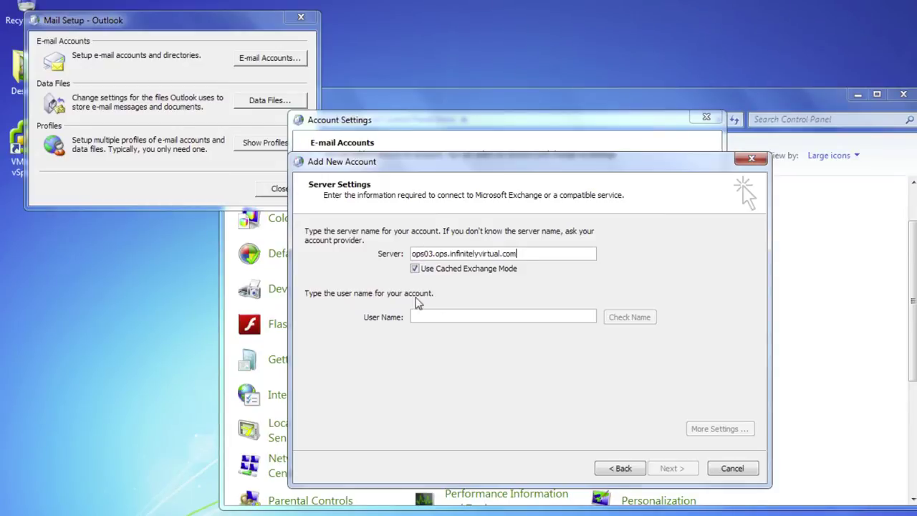
click(424, 315)
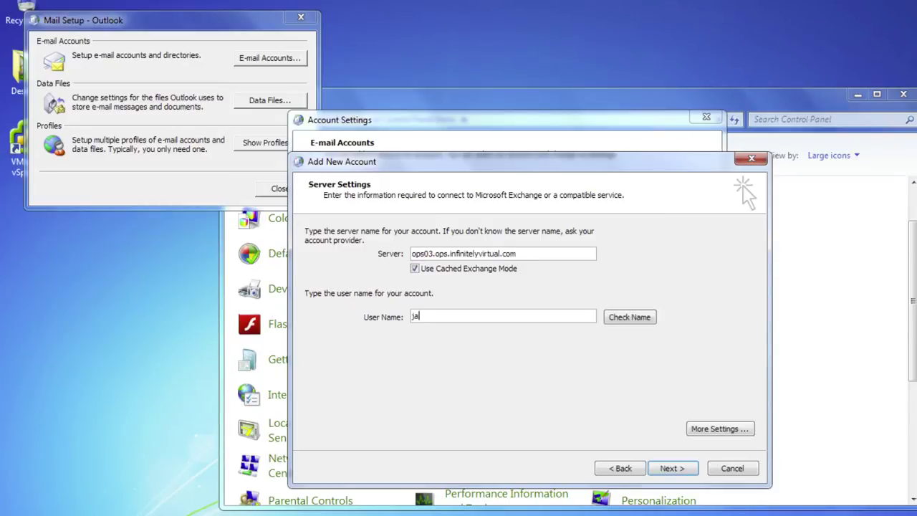
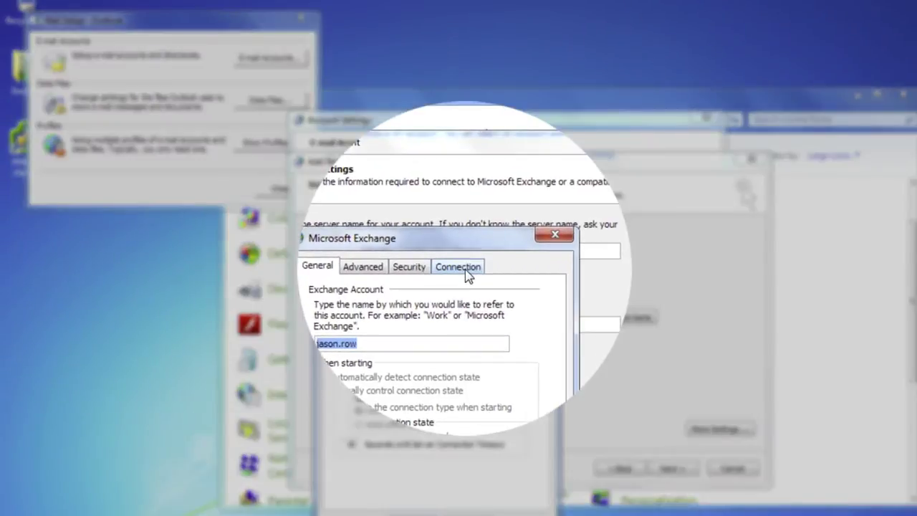
Set the Exchange proxy server to webmail.altayusa.com, connecting over HTTP first on fast networks.
click(464, 271)
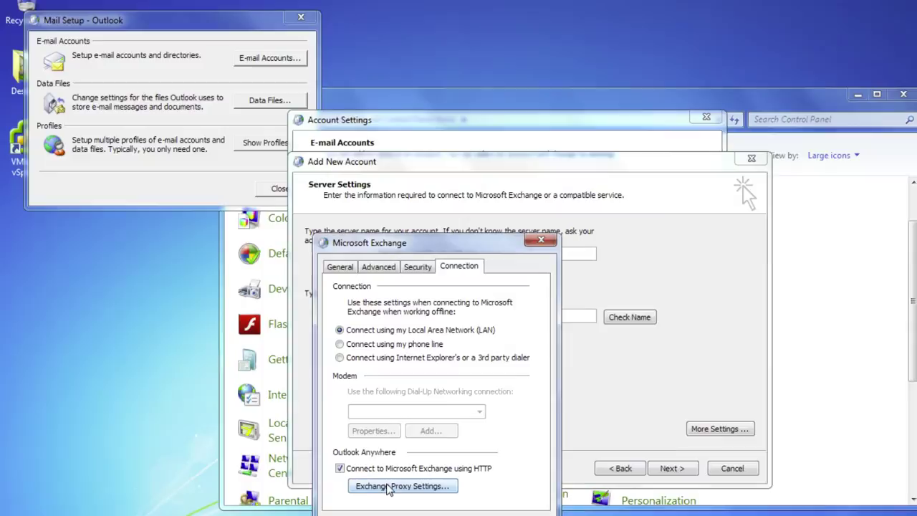
click(395, 487)
text(we)
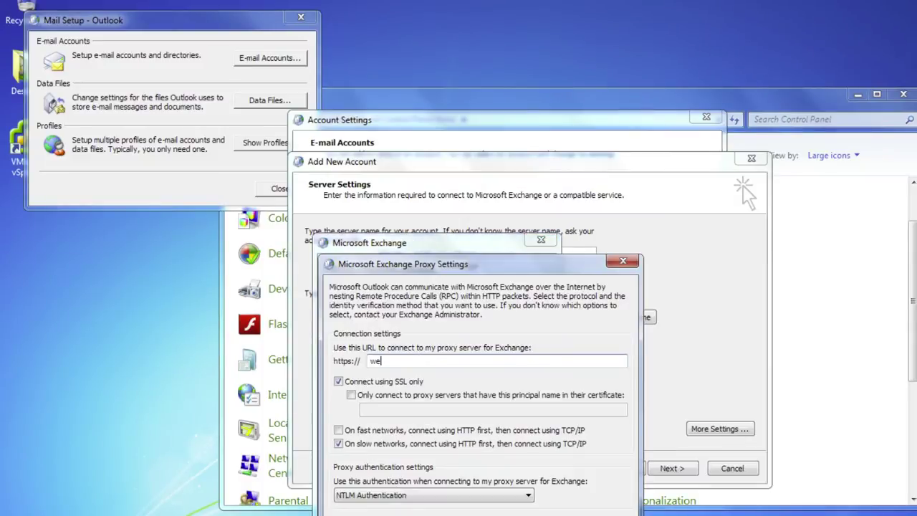
text(bmail.altayusa.com)
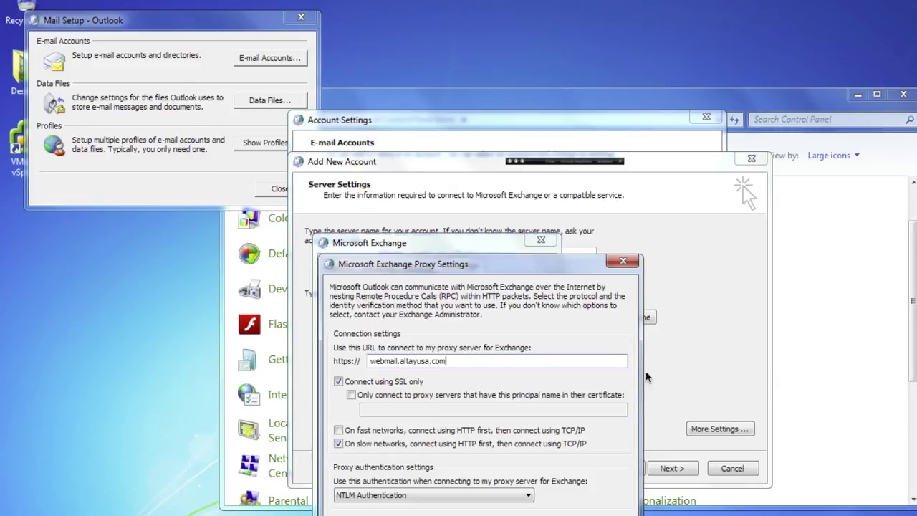
click(338, 431)
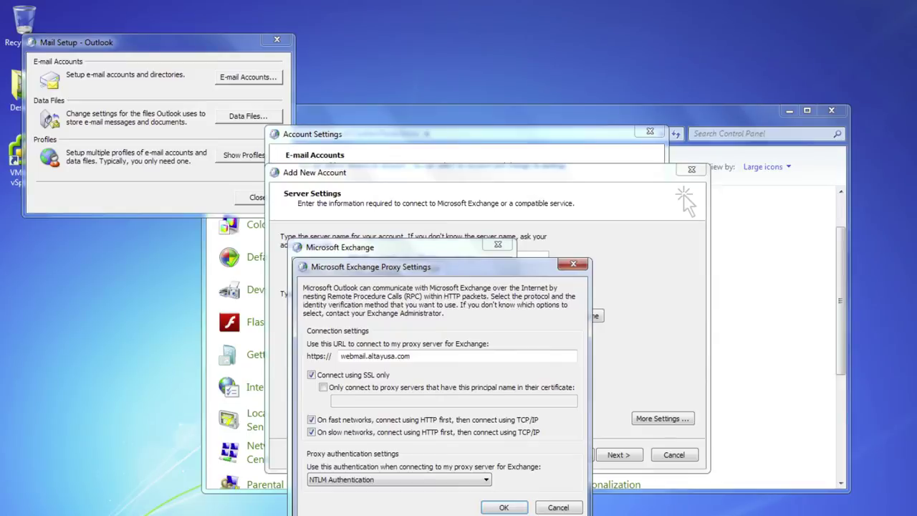
Choose Basic Authentication for the proxy and save the Exchange connection settings.
click(400, 479)
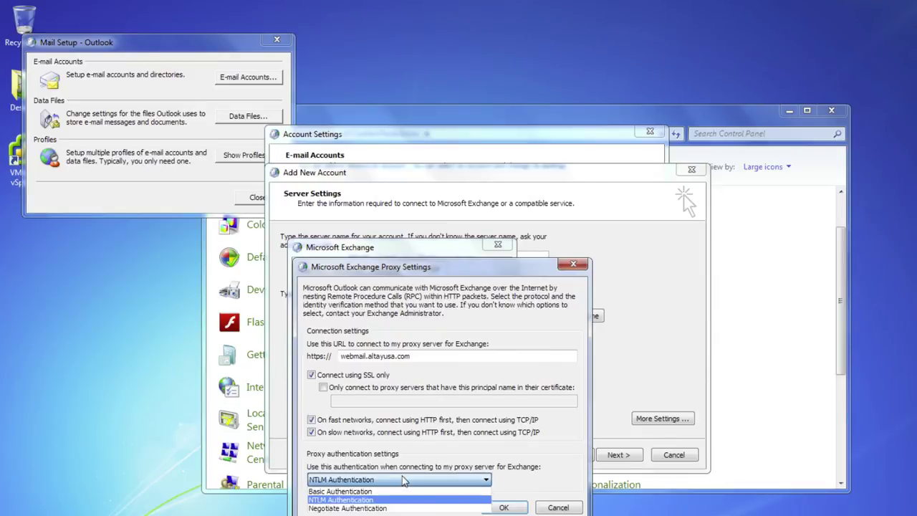
click(403, 491)
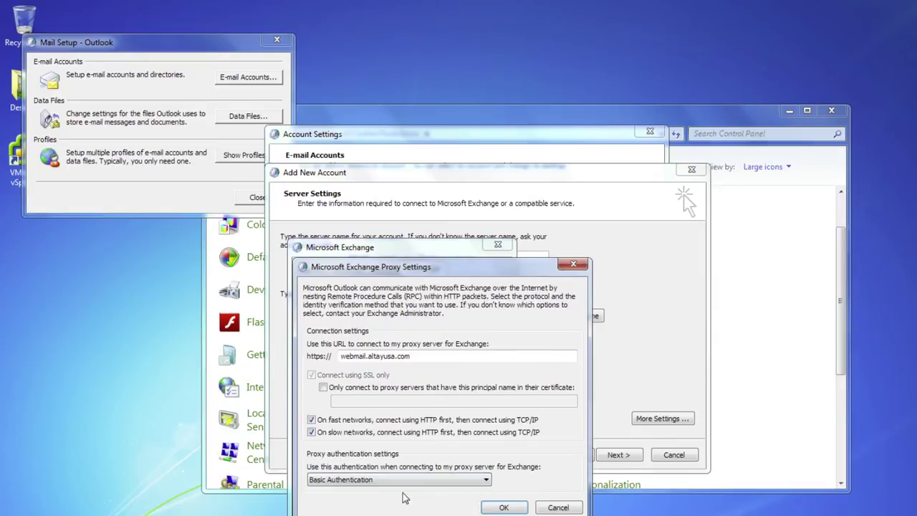
click(512, 507)
click(483, 506)
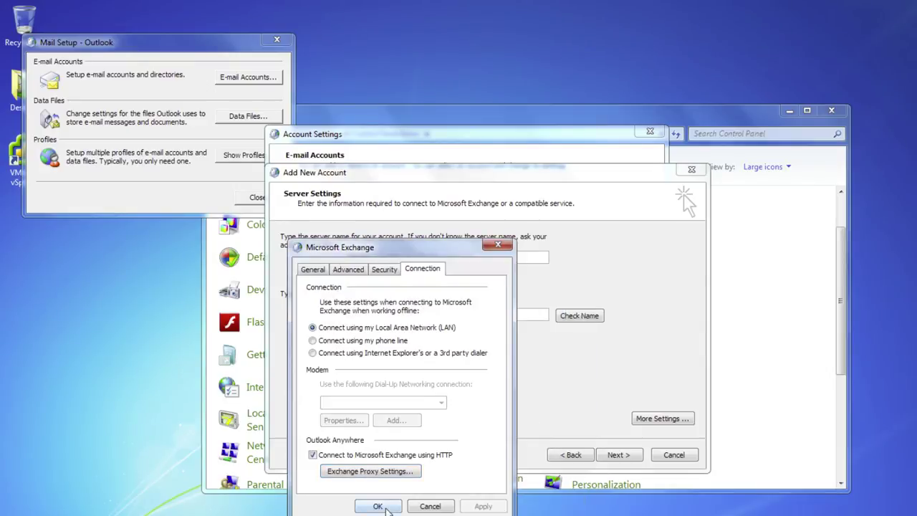
click(384, 507)
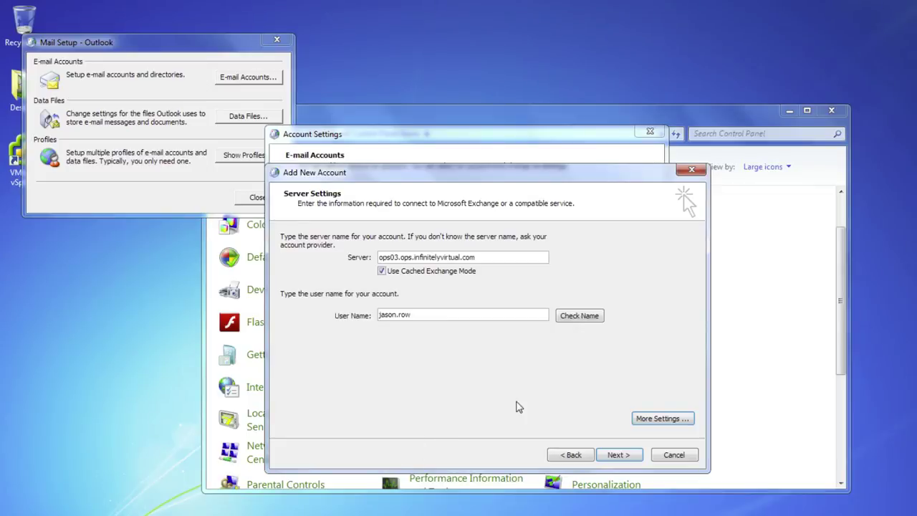
Run Check Name and sign in with the domain user name and password to resolve the account.
click(579, 315)
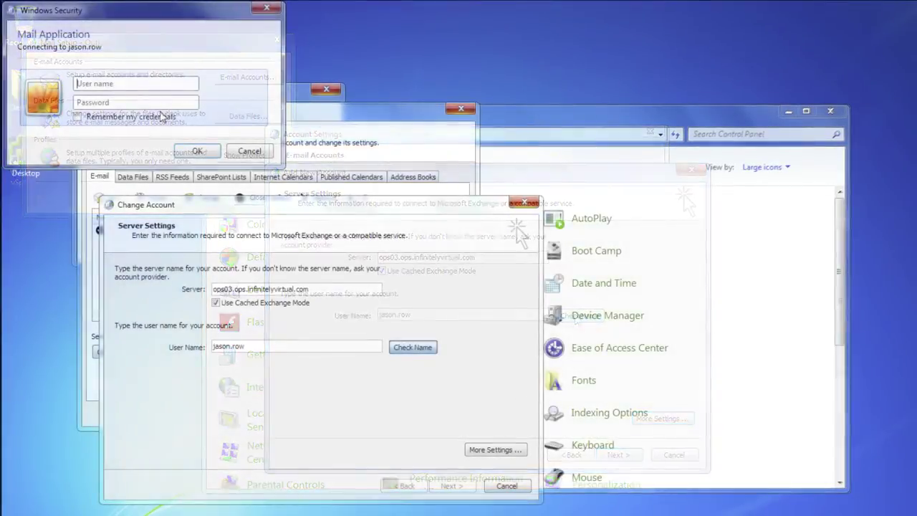
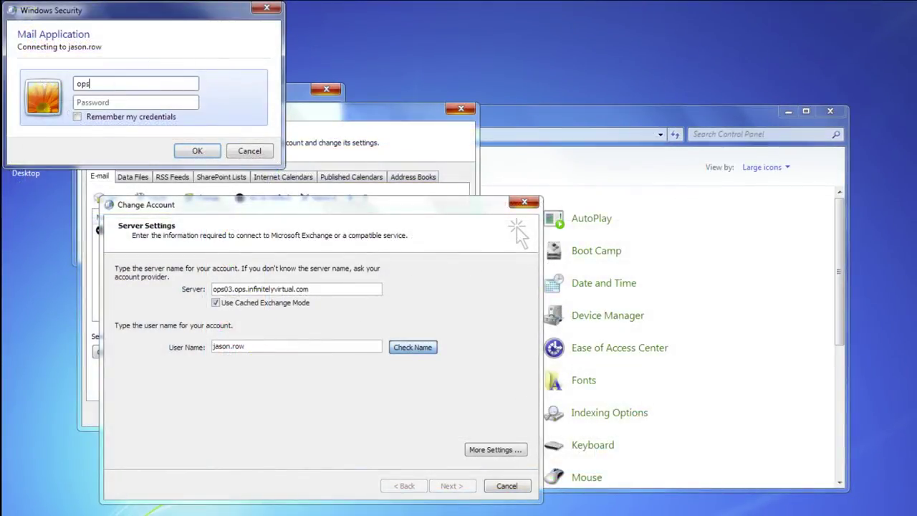
key(Tab)
text(••••••••)
click(195, 152)
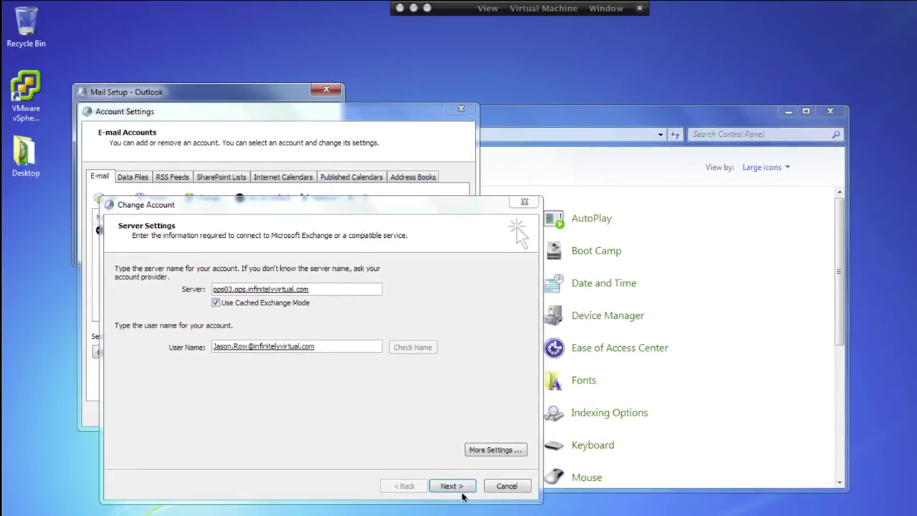
Finish the Add New Account wizard and close Account Settings.
click(337, 489)
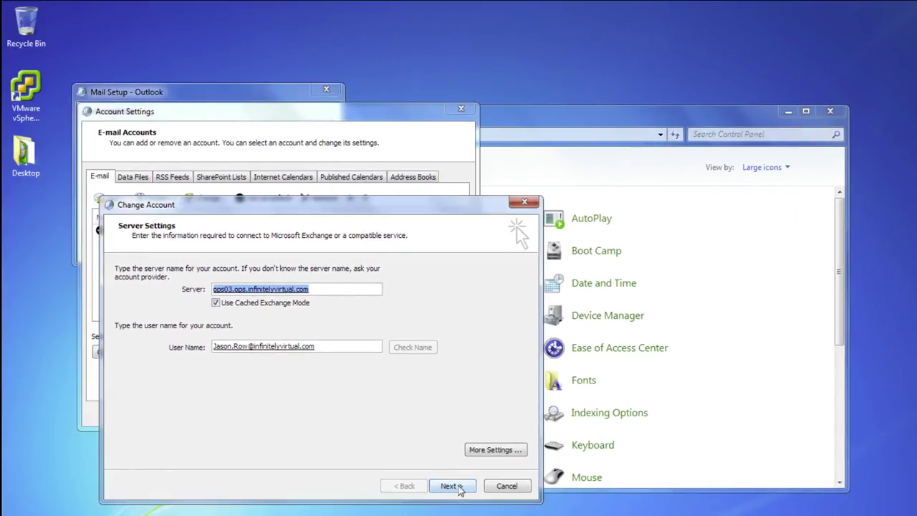
click(459, 488)
click(467, 487)
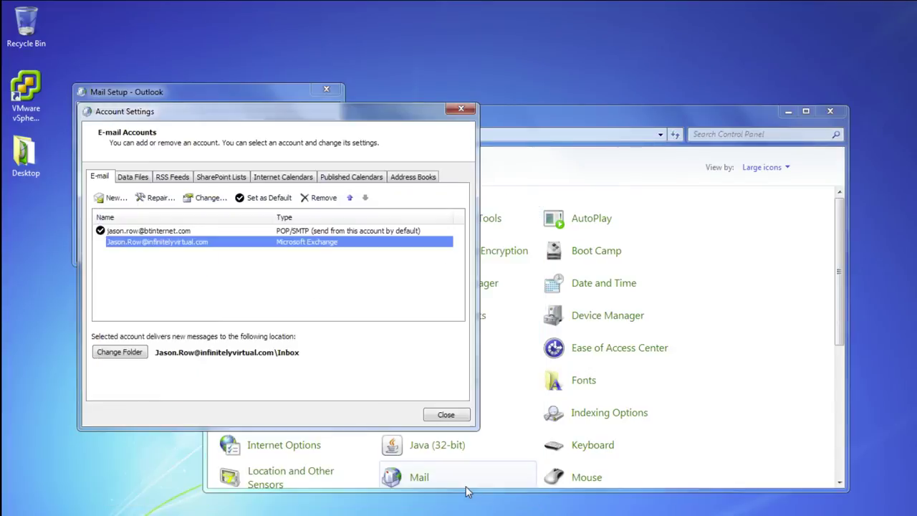
click(462, 413)
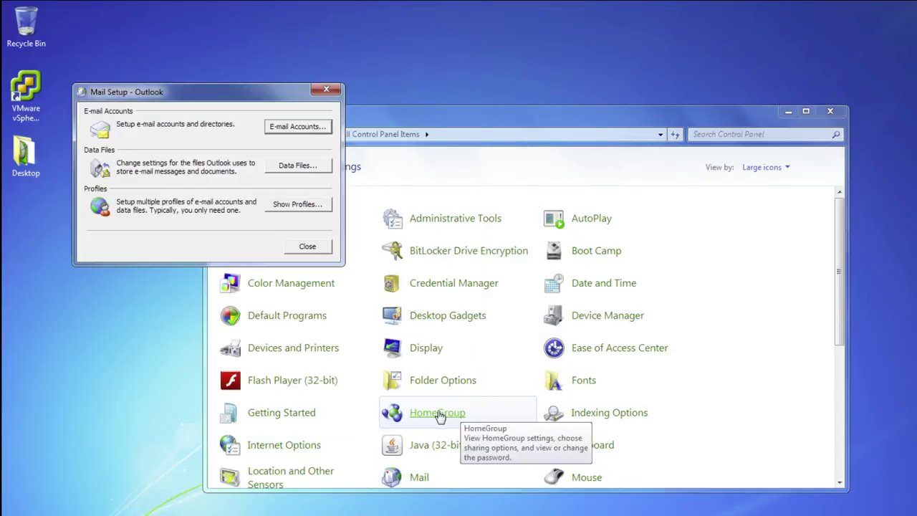
Launch Outlook 2010 from the Microsoft Office folder and enter the account password at sign-in.
key(super)
click(63, 508)
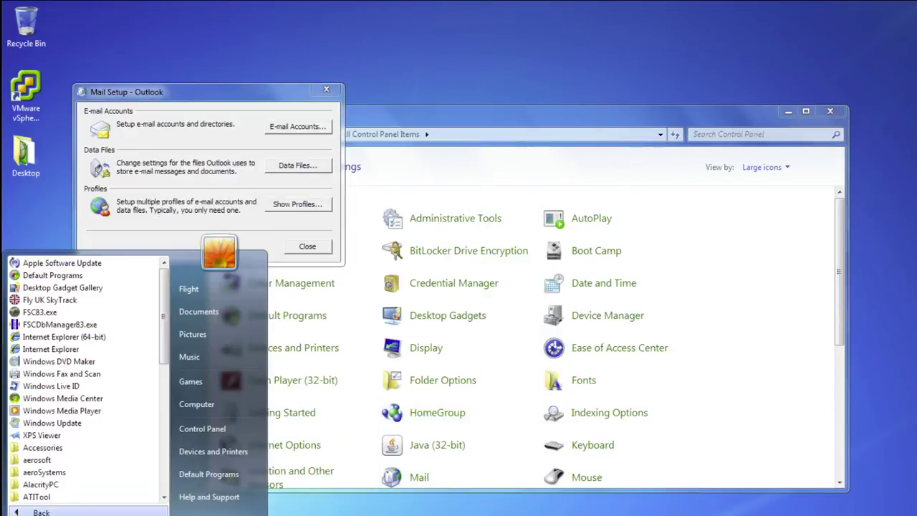
scroll(68, 496, down, 5)
click(51, 459)
click(65, 472)
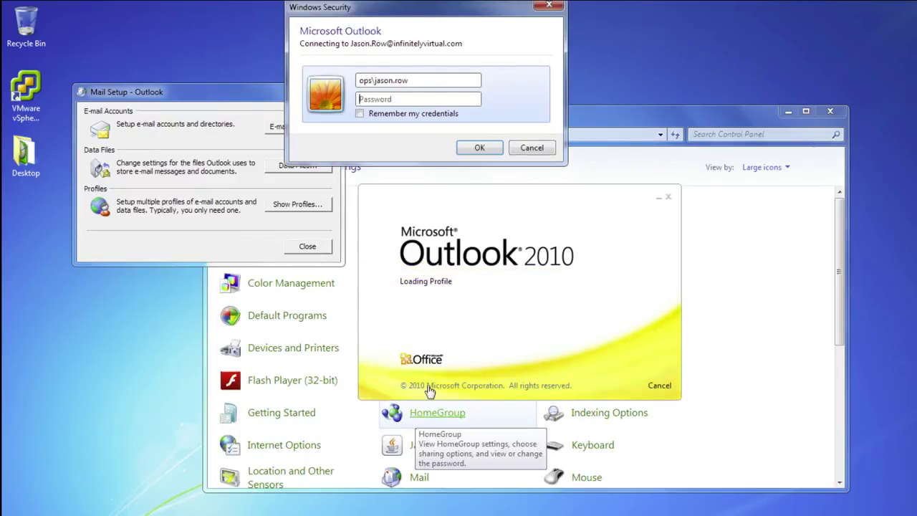
click(373, 98)
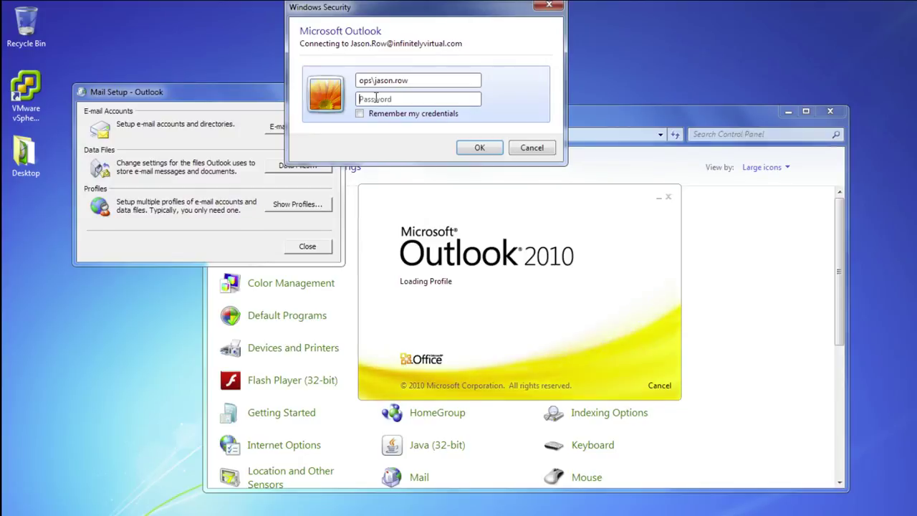
text(******)
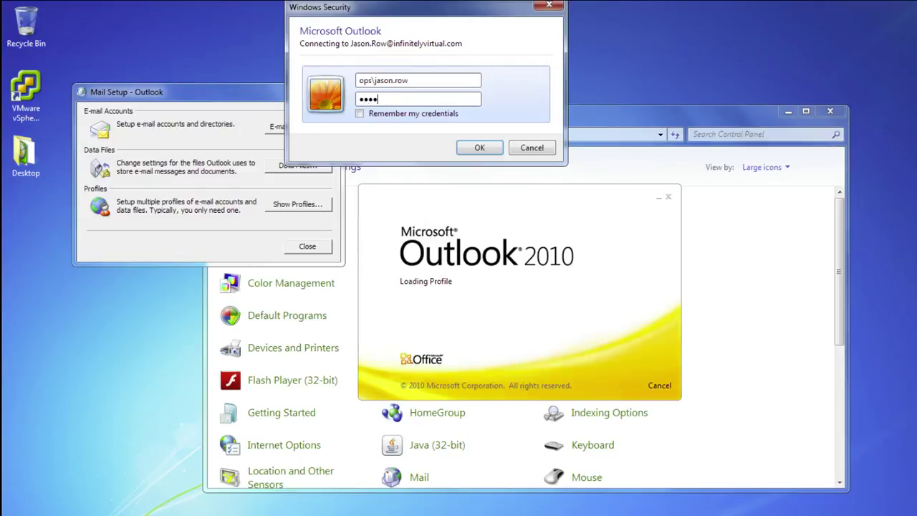
text(****)
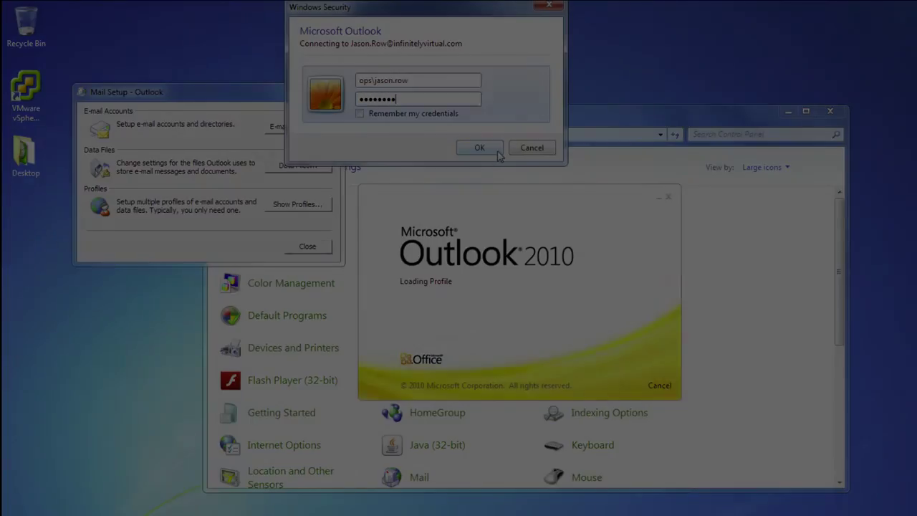